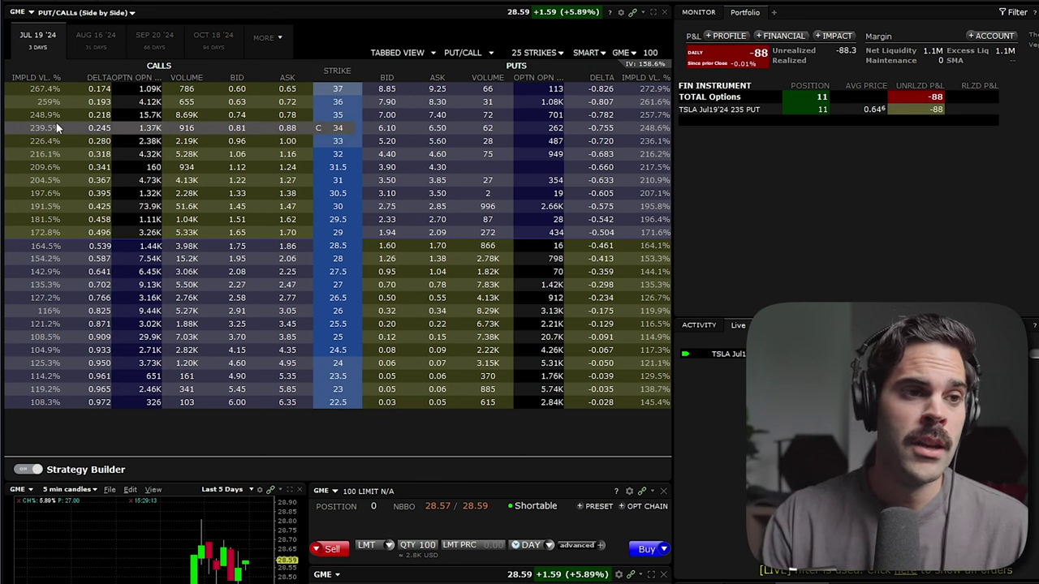
# Open the option chain's column layout configuration, review the shown and available columns, and close it without changes
pyautogui.rightClick(244, 77)
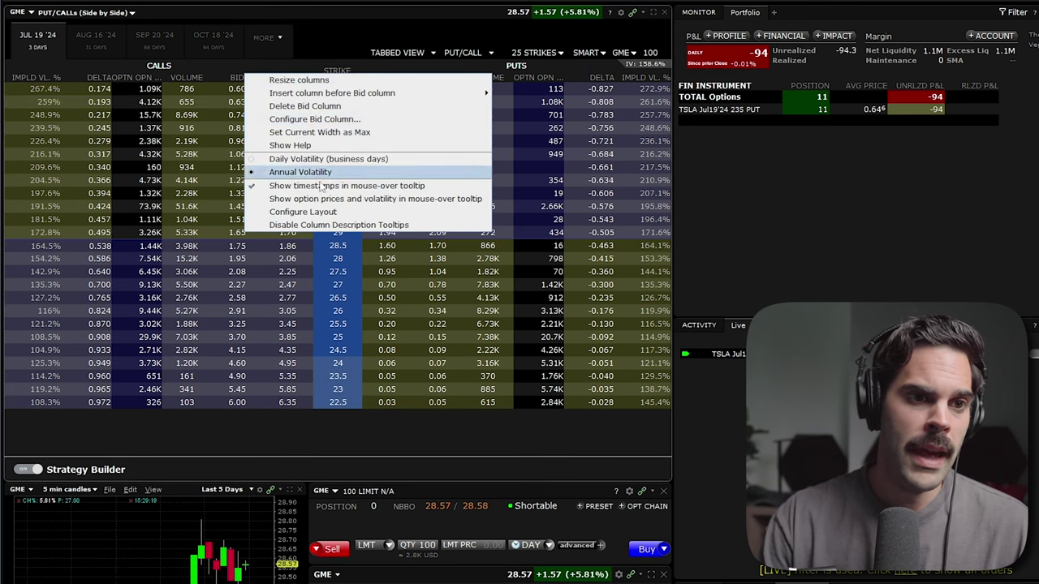
pyautogui.click(304, 213)
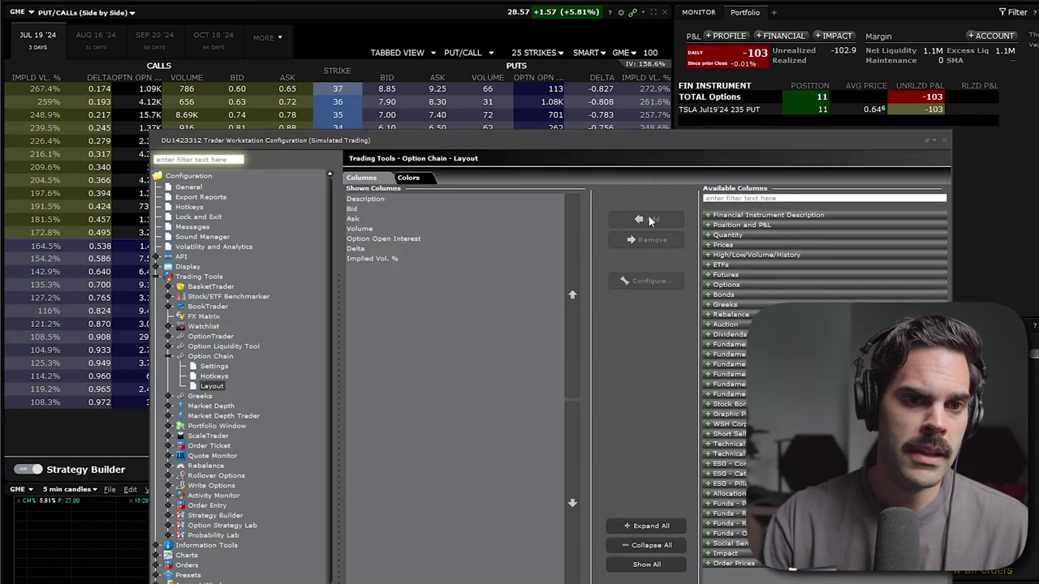
pyautogui.click(945, 140)
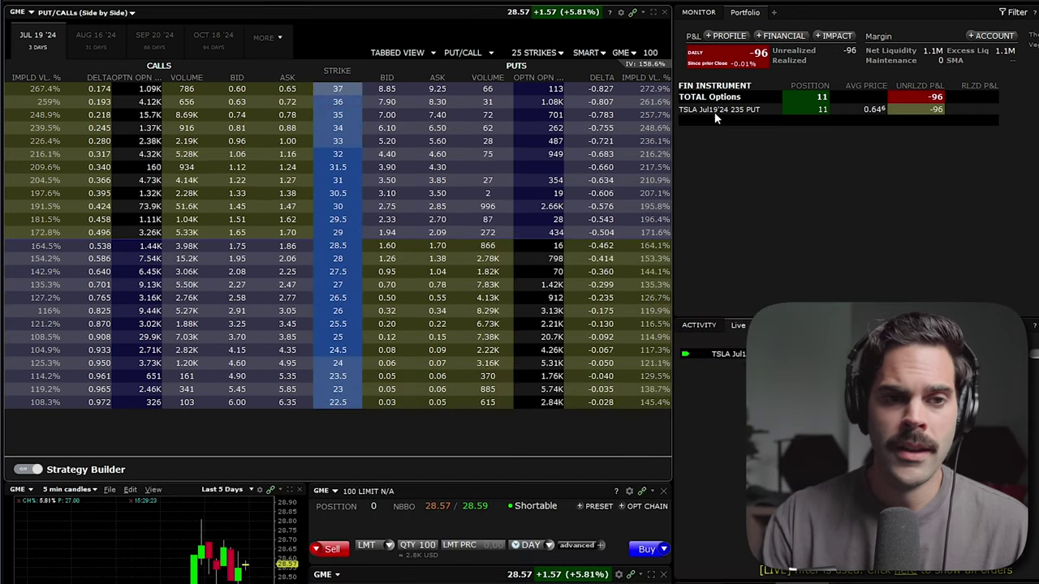
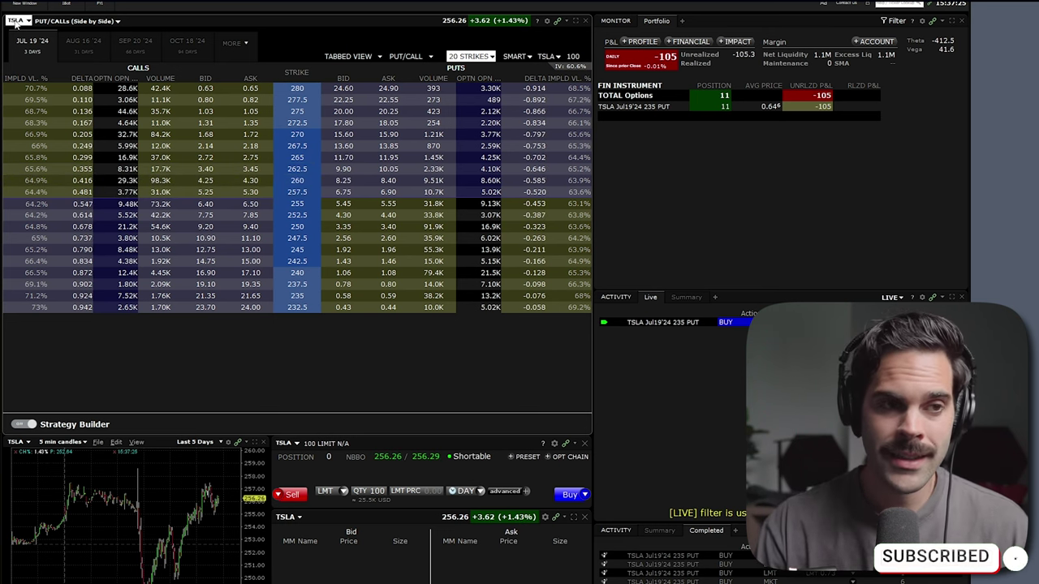
# Load the GOOGL symbol in the option chain window
pyautogui.click(16, 21)
pyautogui.write('GOOGL')
pyautogui.press('Return')
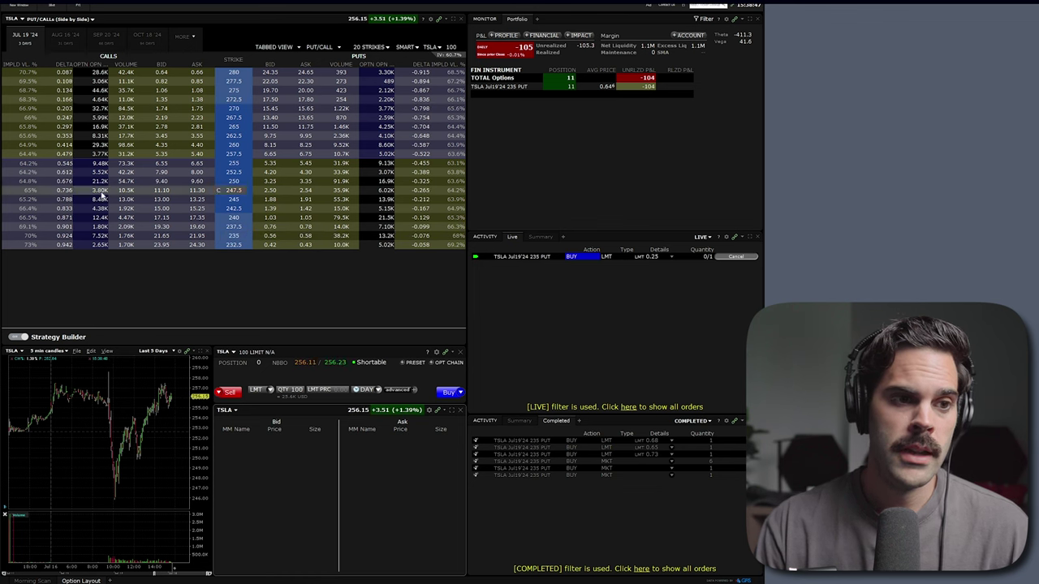
# Start a buy order for the TSLA Jul 19 270 call from its ask price, with a limit price of 1.79
pyautogui.click(196, 121)
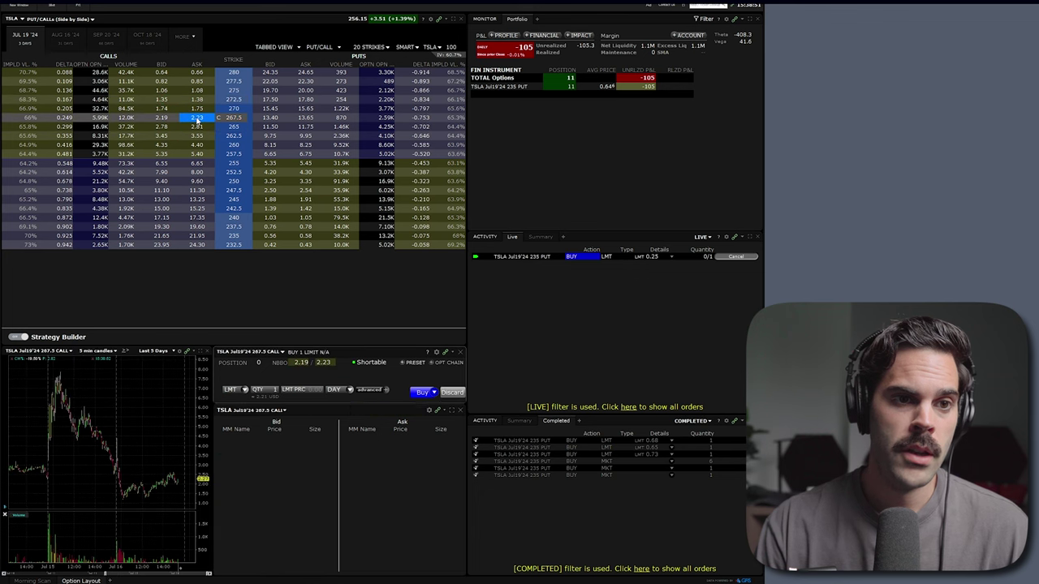
pyautogui.click(196, 108)
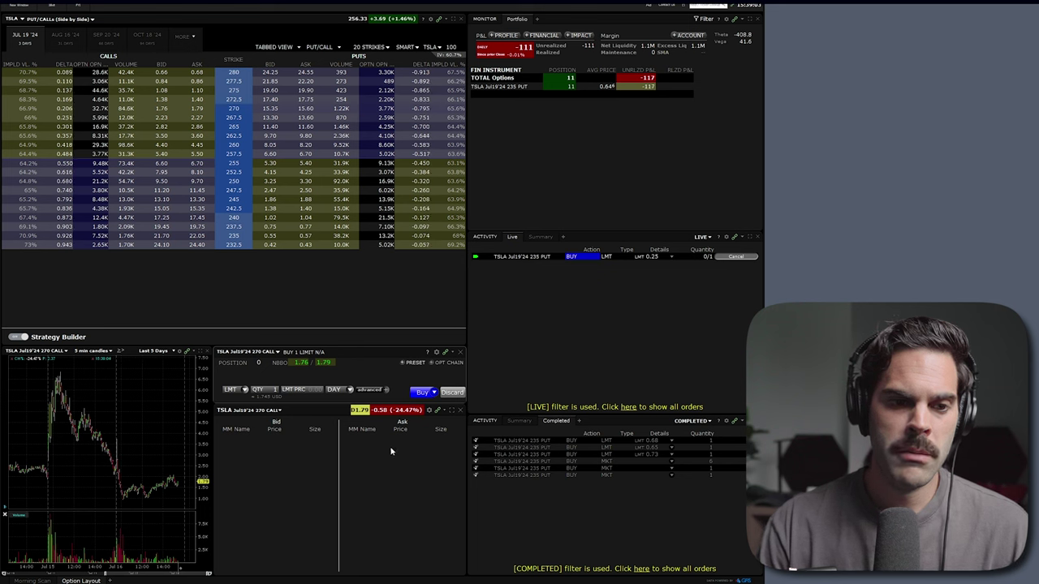
pyautogui.click(309, 390)
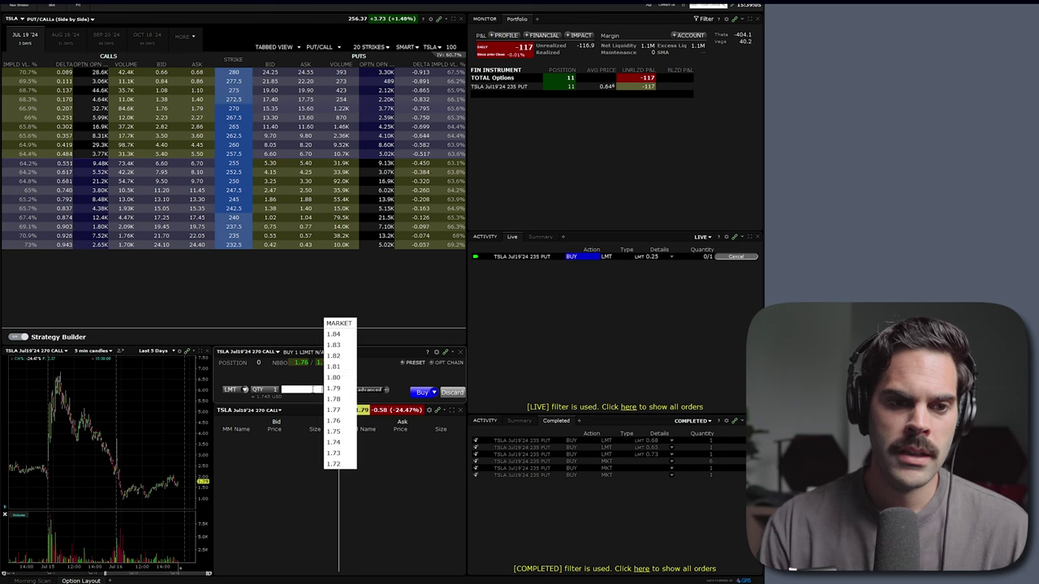
pyautogui.click(348, 389)
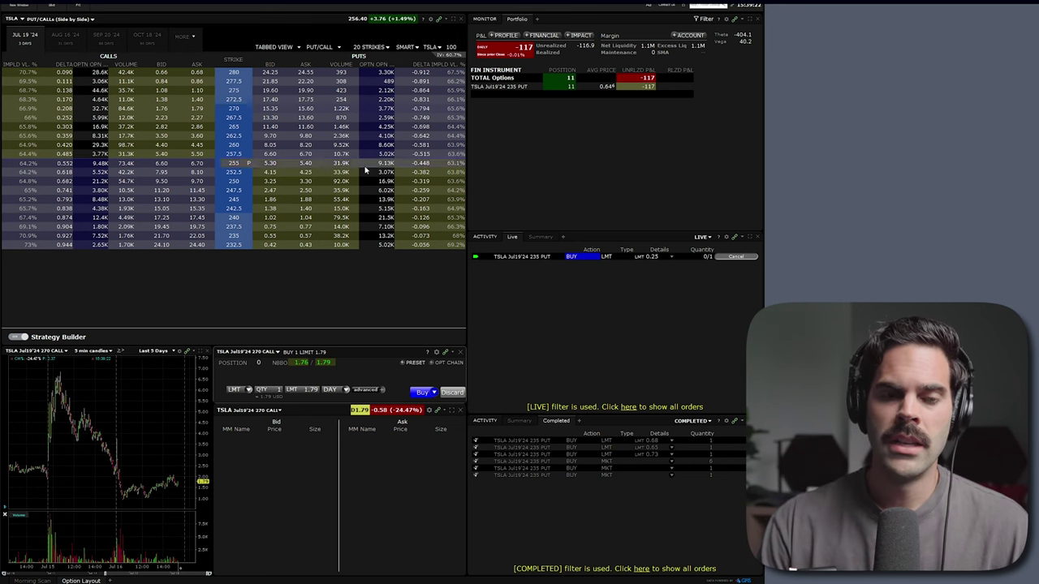
# Try a quantity of 4 contracts in the 270 call buy order and settle on 10
pyautogui.click(276, 388)
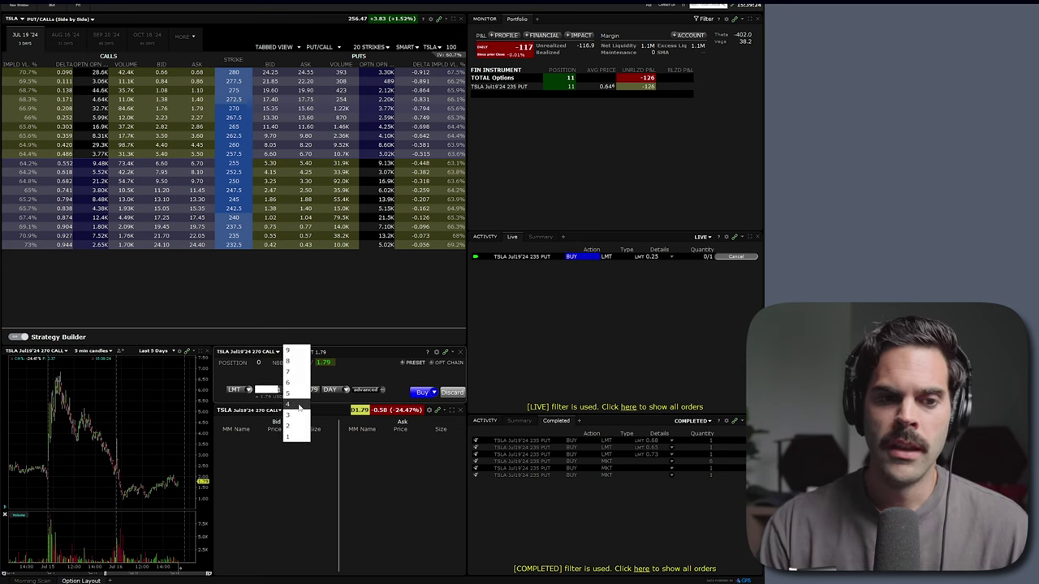
pyautogui.click(297, 404)
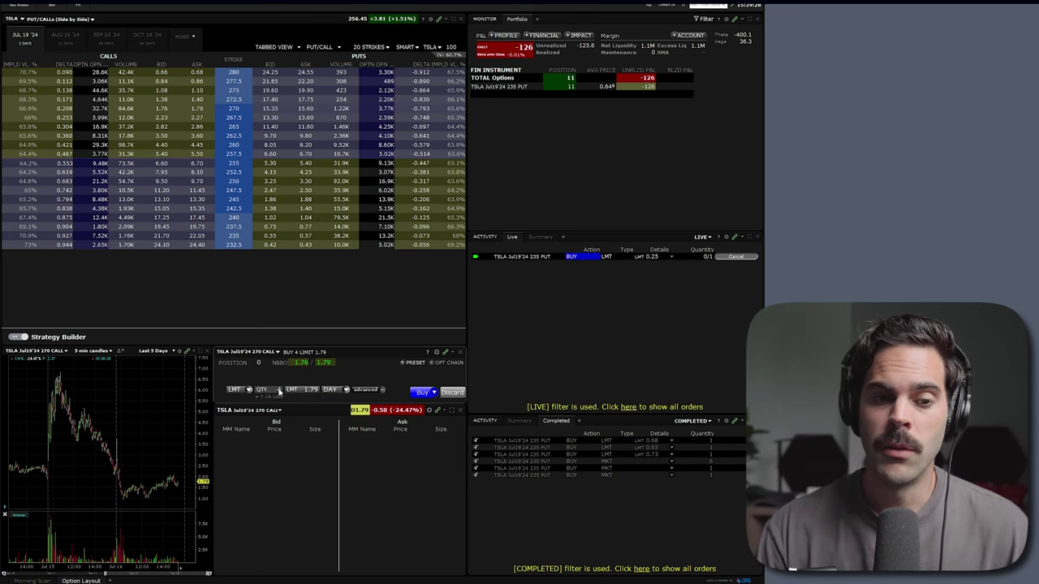
pyautogui.click(279, 390)
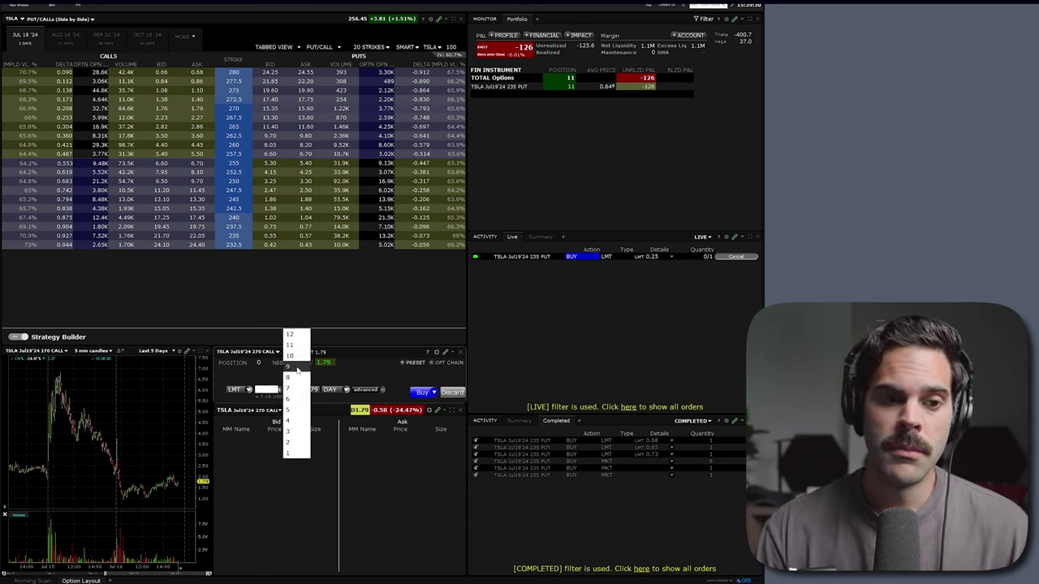
pyautogui.click(294, 355)
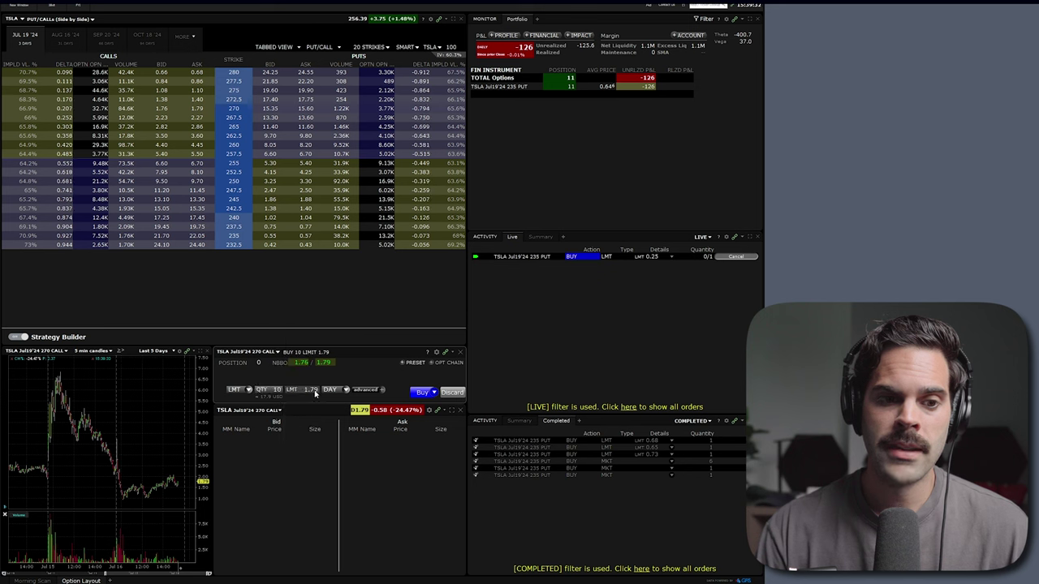
# Raise the buy order's limit price to 1.85 and transmit it, overriding the order preview warnings
pyautogui.click(312, 391)
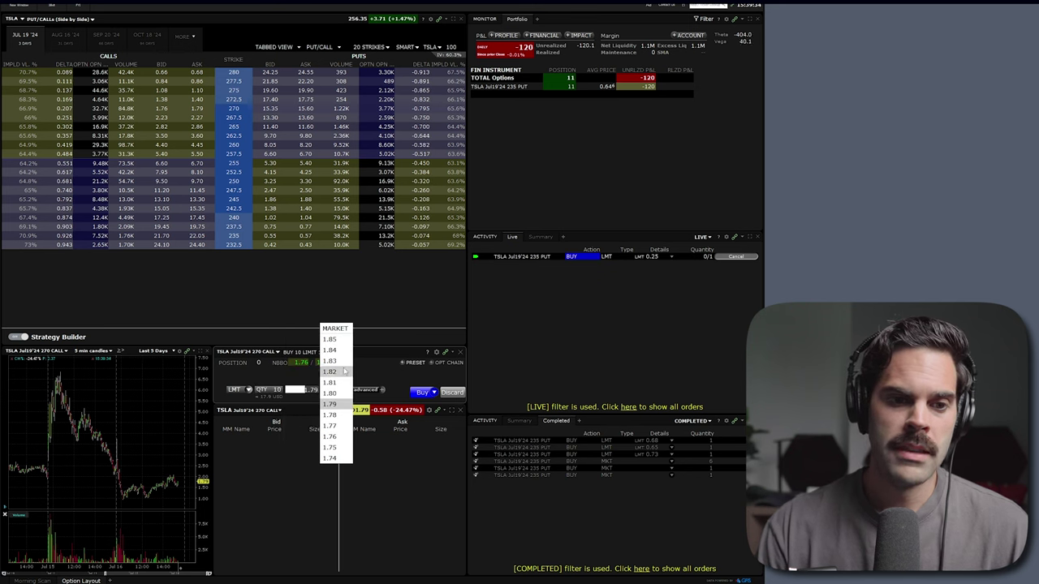
pyautogui.click(331, 339)
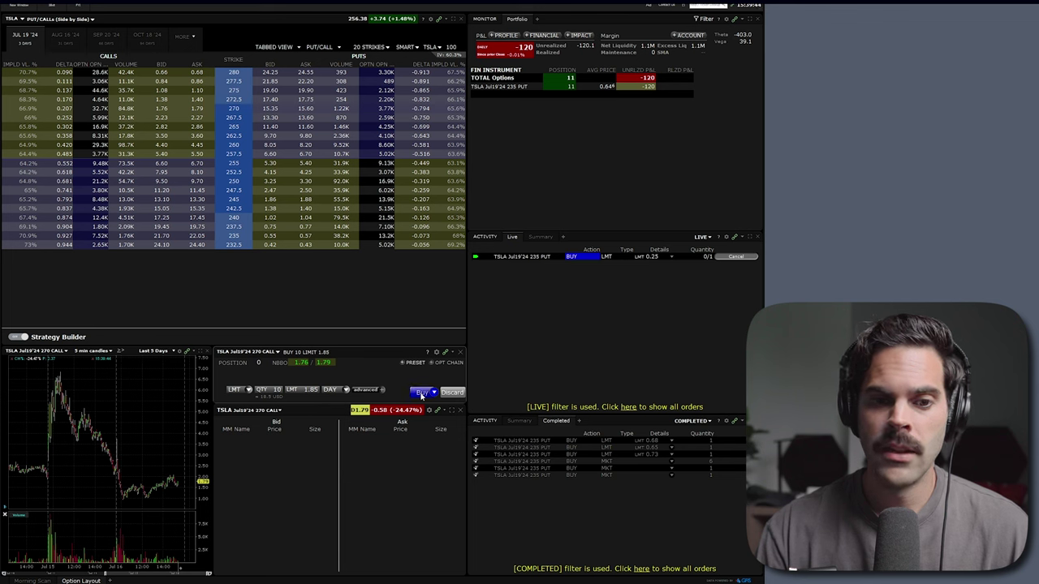
pyautogui.click(421, 393)
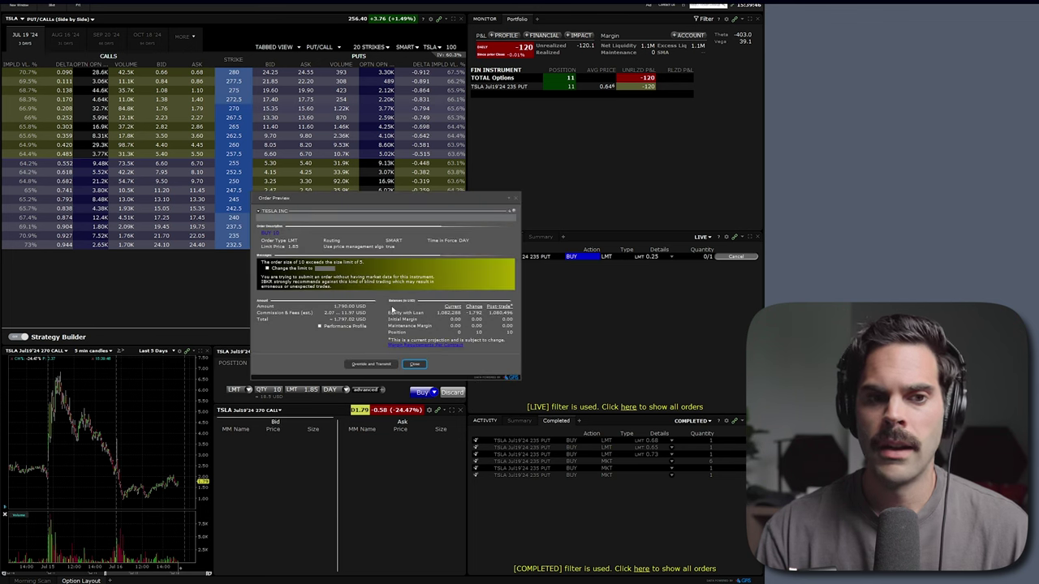
pyautogui.click(372, 365)
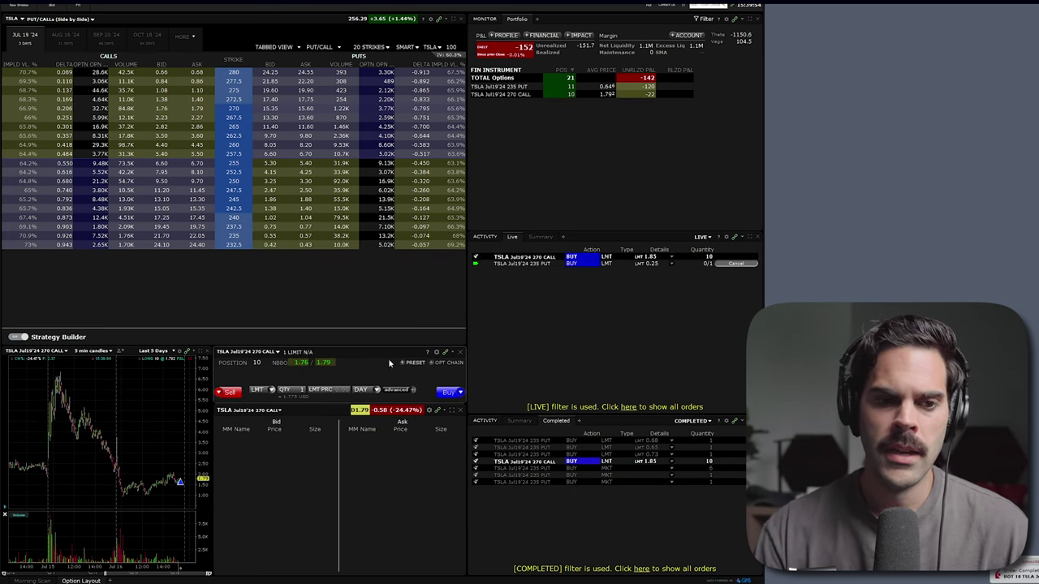
# Set the 270 call order quantity to the full position of 10 and reduce it to 2 contracts
pyautogui.click(305, 390)
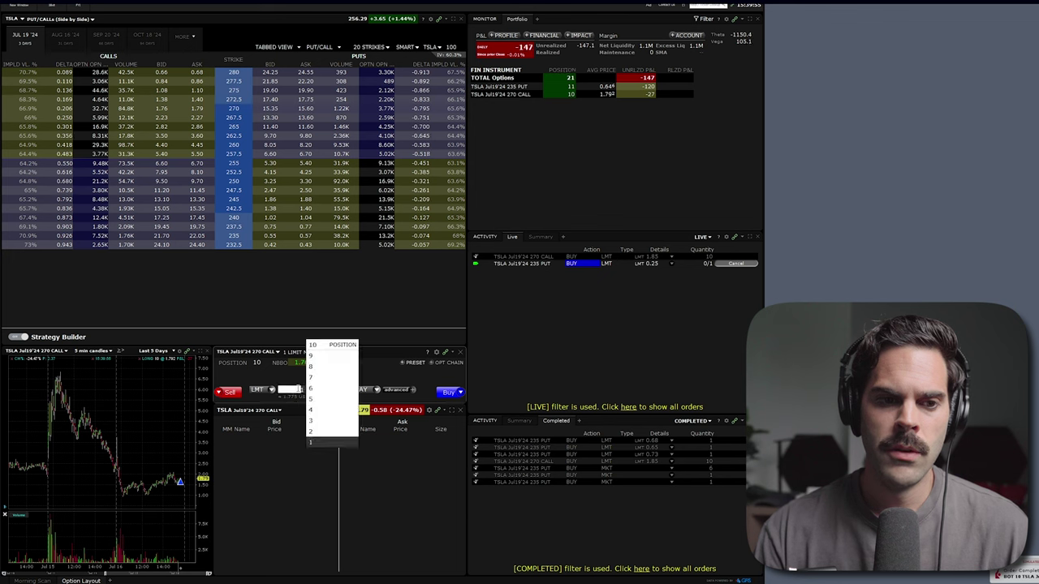
pyautogui.click(322, 348)
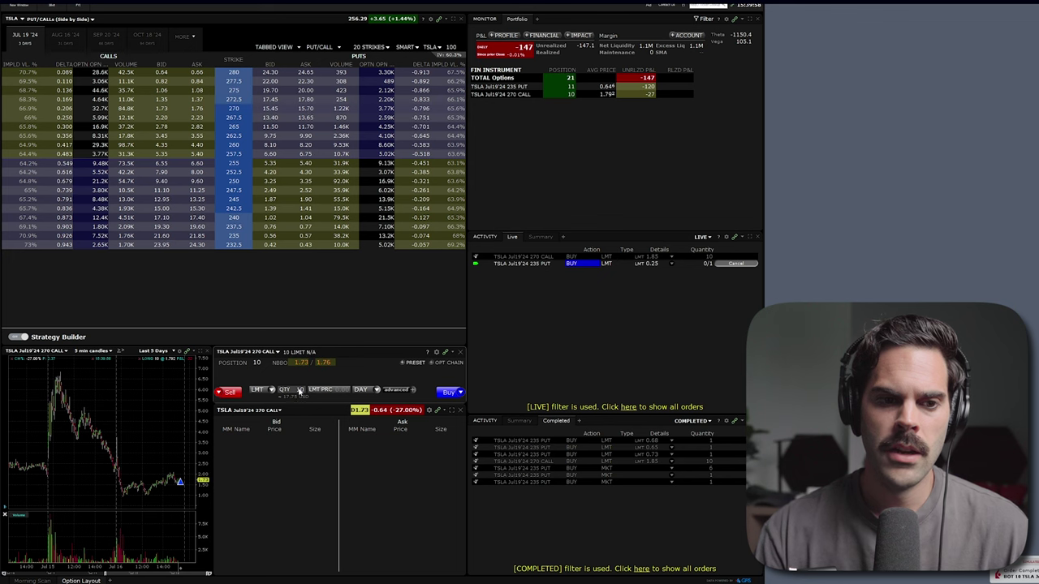
pyautogui.click(300, 390)
pyautogui.scroll(-3, 338, 431)
pyautogui.click(329, 442)
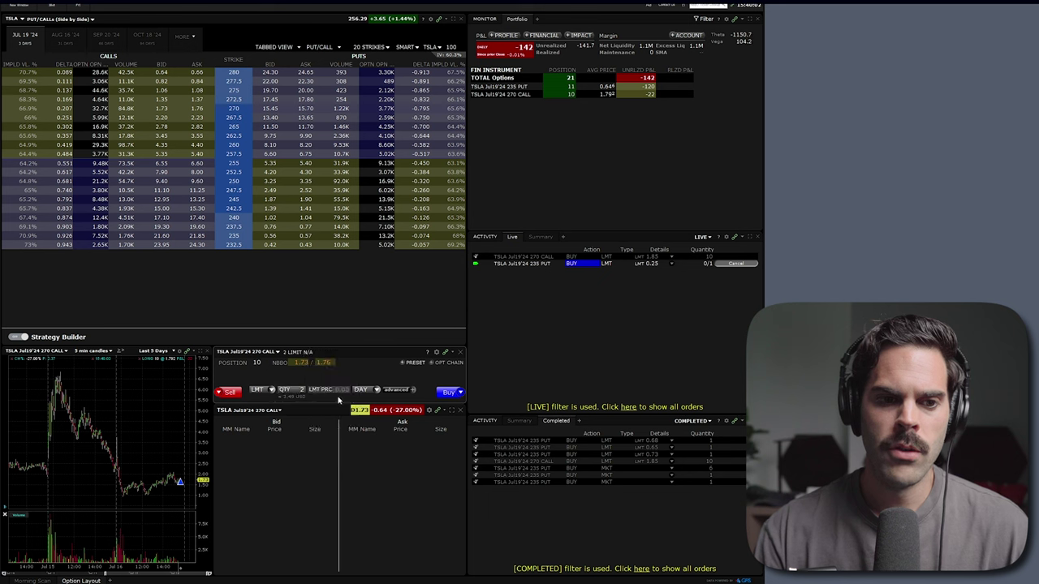
# Set the limit price to 1.68 and transmit a sell order for the 2 TSLA 270 calls, overriding the preview warning
pyautogui.click(335, 389)
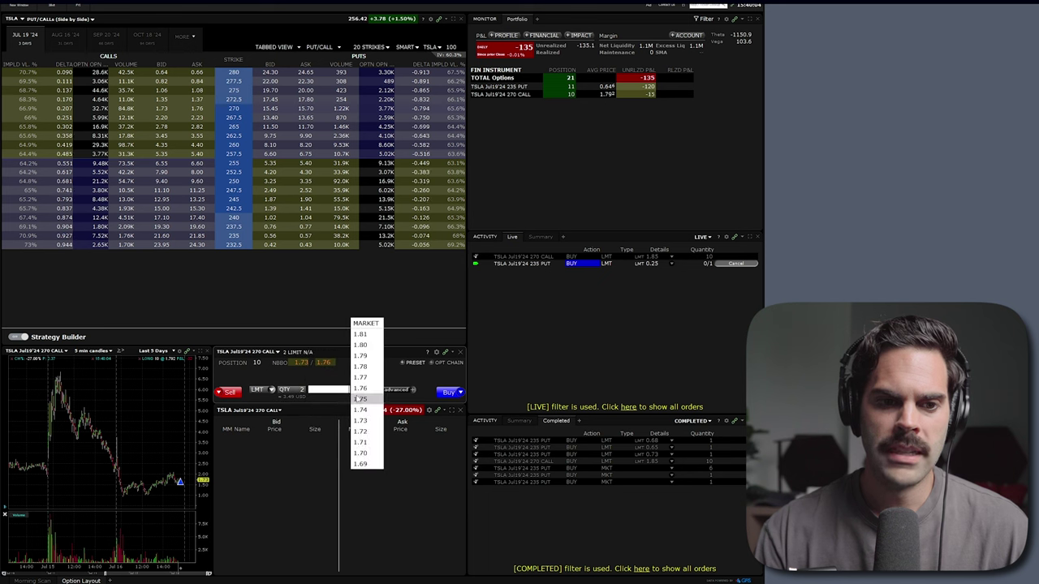
pyautogui.click(362, 421)
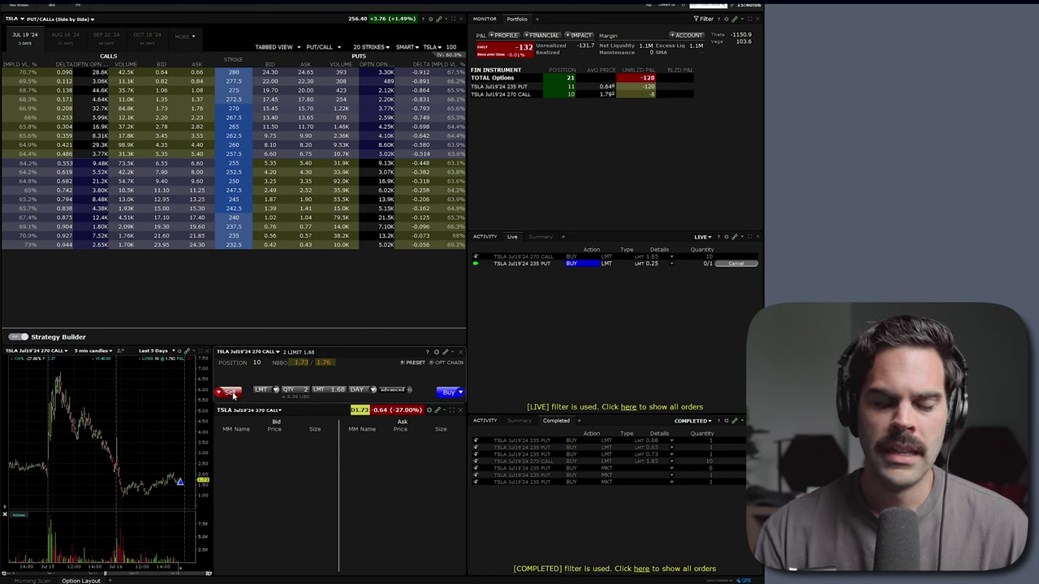
pyautogui.click(236, 395)
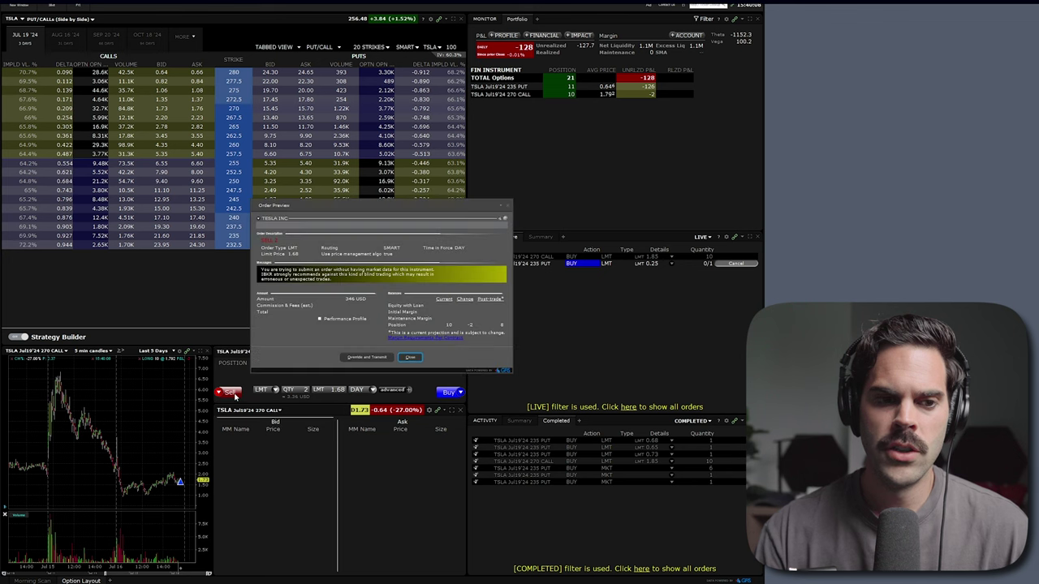
pyautogui.press('Return')
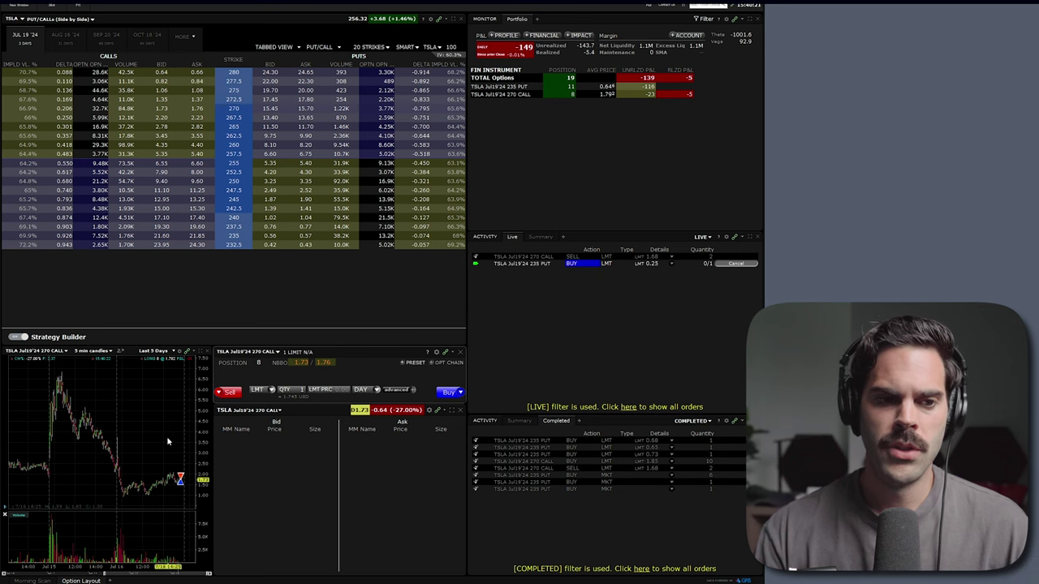
# Inspect the trade markers on the 270 call chart and cancel the live TSLA 235 put buy order with limit 0.25
pyautogui.scroll(5, 159, 460)
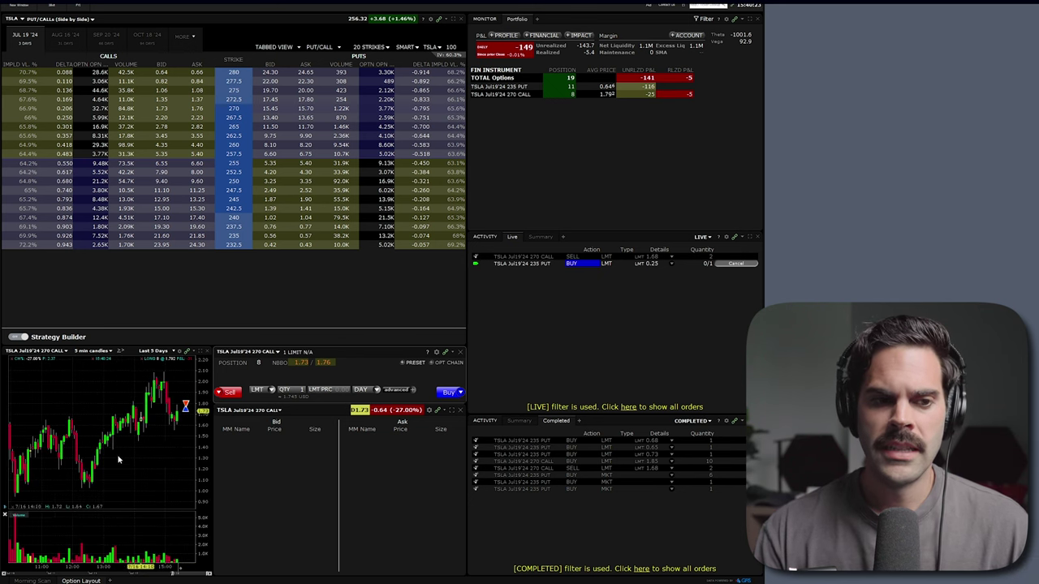
pyautogui.scroll(-5, 134, 430)
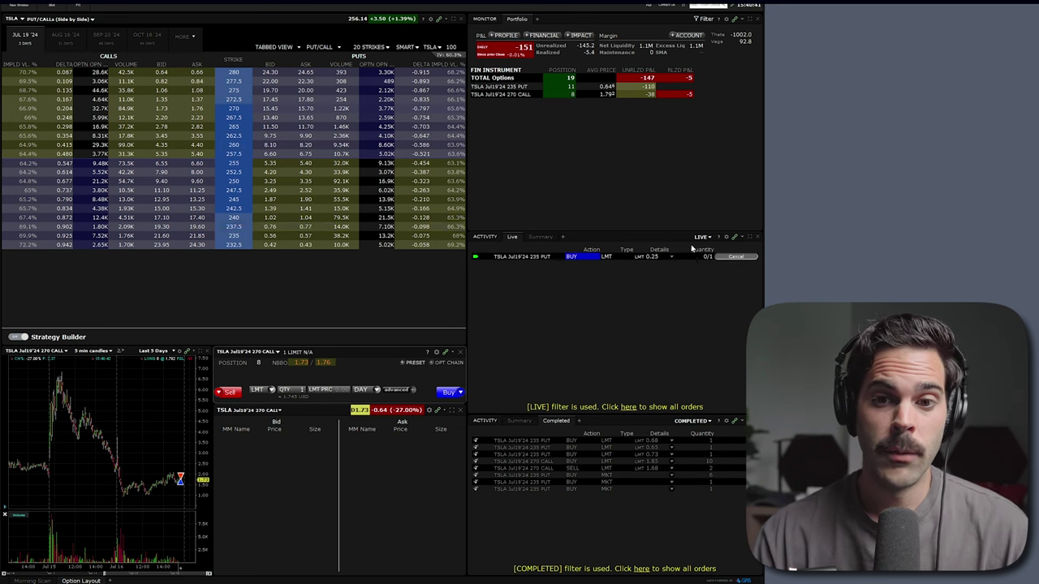
pyautogui.click(727, 258)
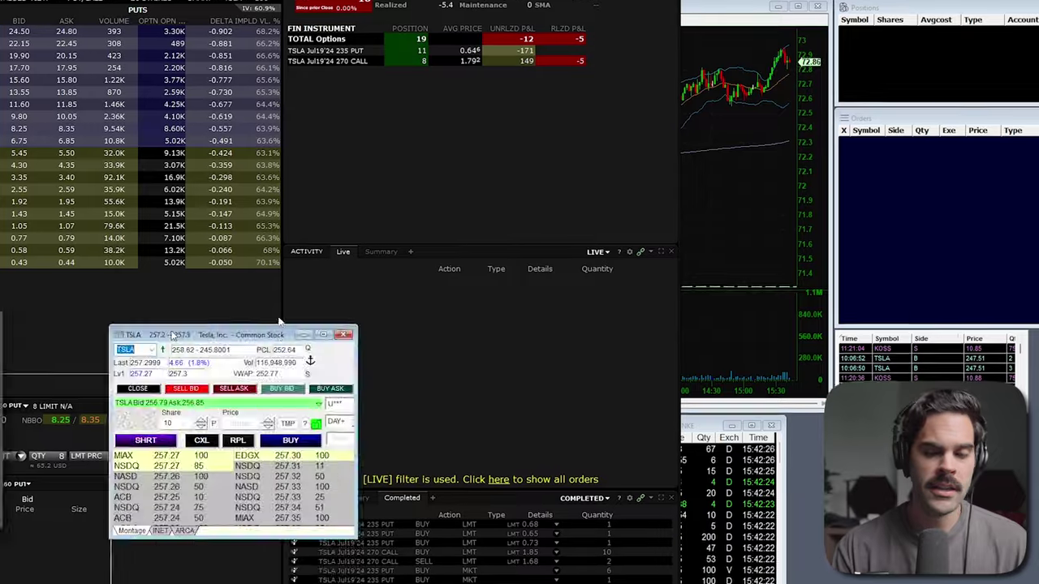
# Switch to DAS Trader and arrange the TSLA montage and option chain windows side by side, widening the chain to include its Symbol columns
pyautogui.moveTo(279, 323); pyautogui.dragTo(830, 179)
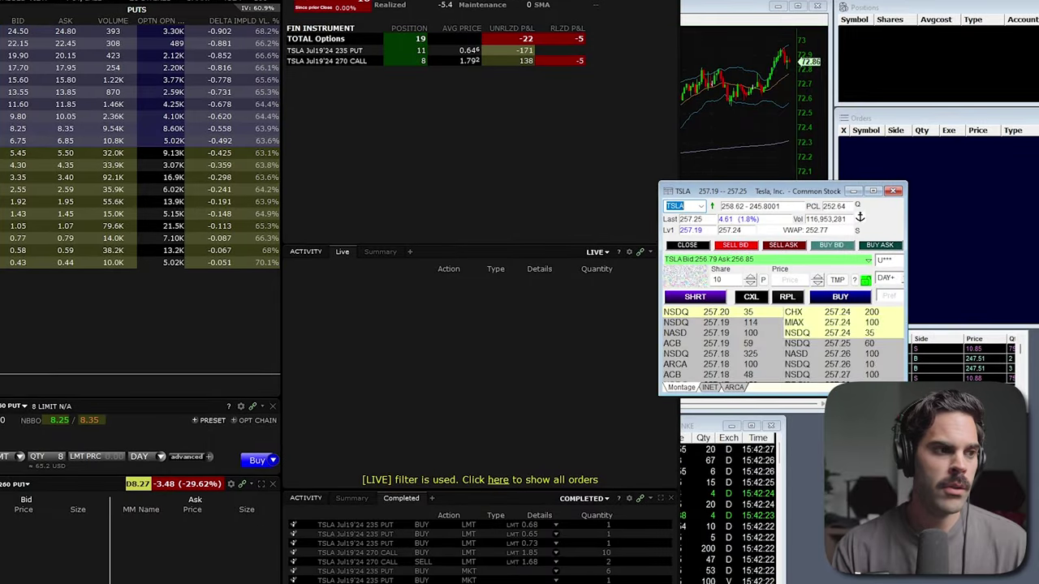
pyautogui.moveTo(457, 182); pyautogui.dragTo(511, 136)
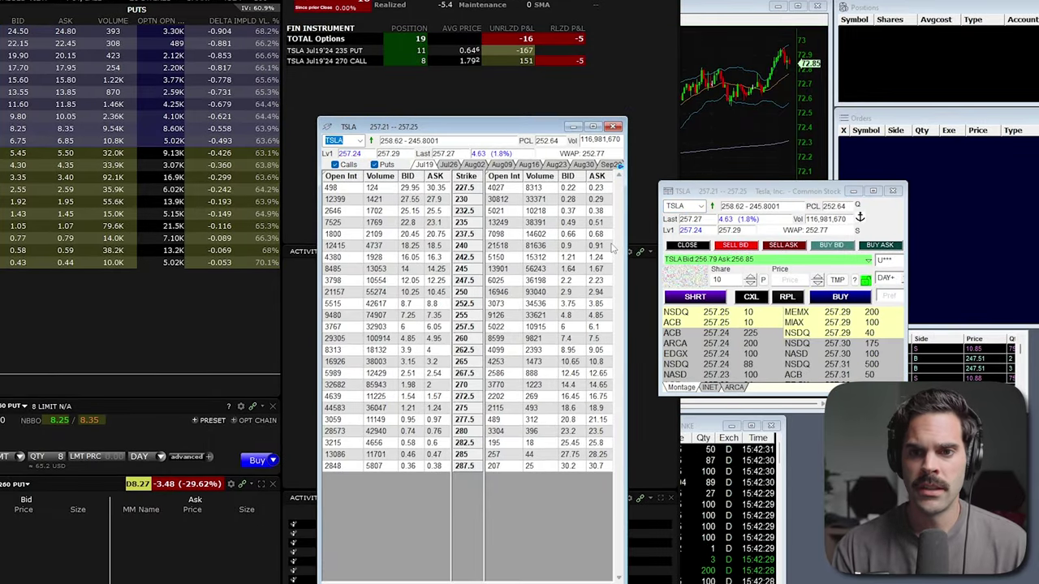
pyautogui.moveTo(626, 248); pyautogui.dragTo(733, 248)
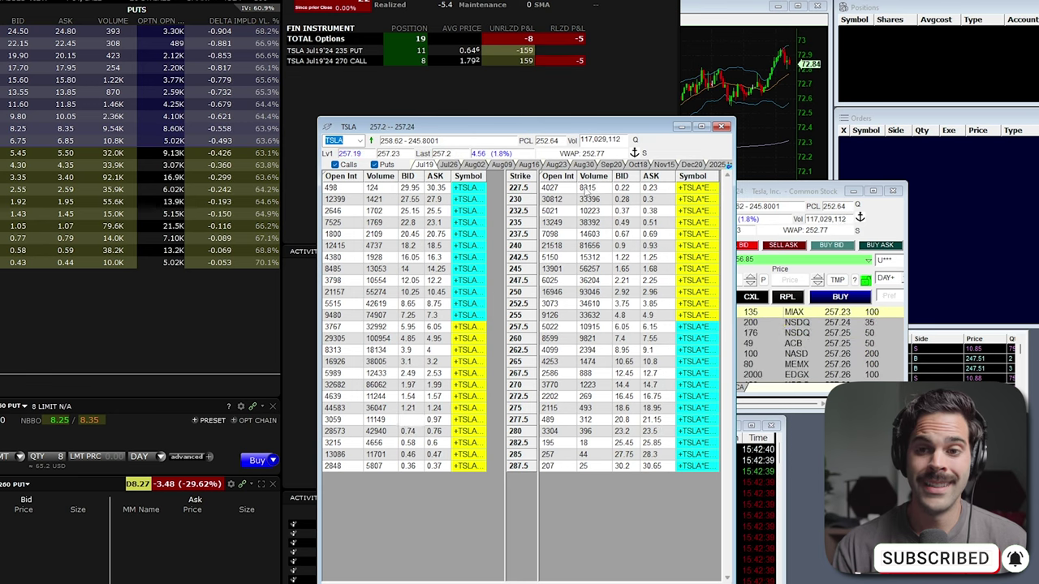
pyautogui.moveTo(605, 127); pyautogui.dragTo(522, 74)
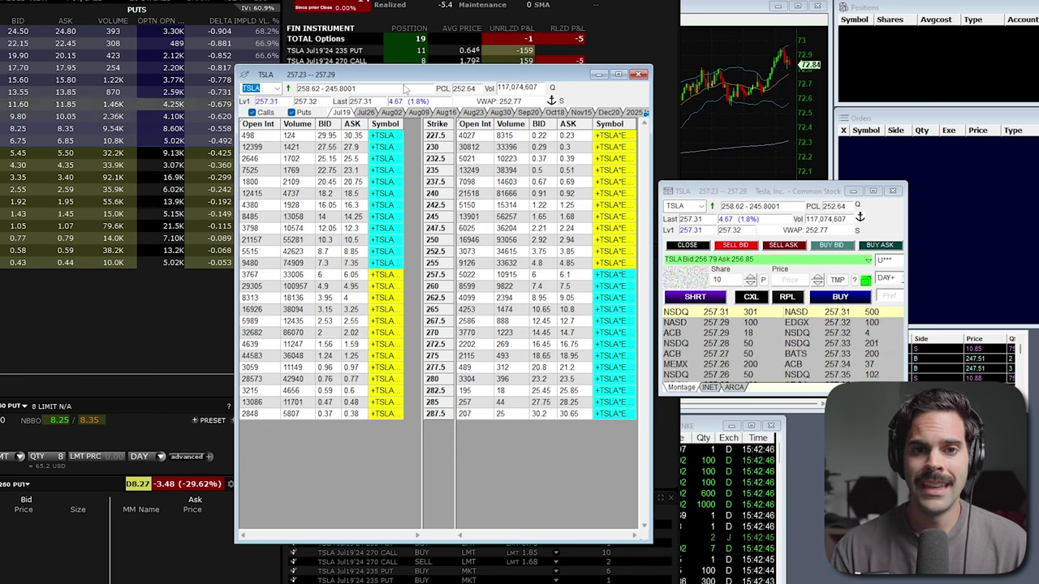
pyautogui.moveTo(491, 75)
pyautogui.mouseDown()
pyautogui.moveTo(476, 75)
pyautogui.moveTo(488, 75)
pyautogui.mouseUp()
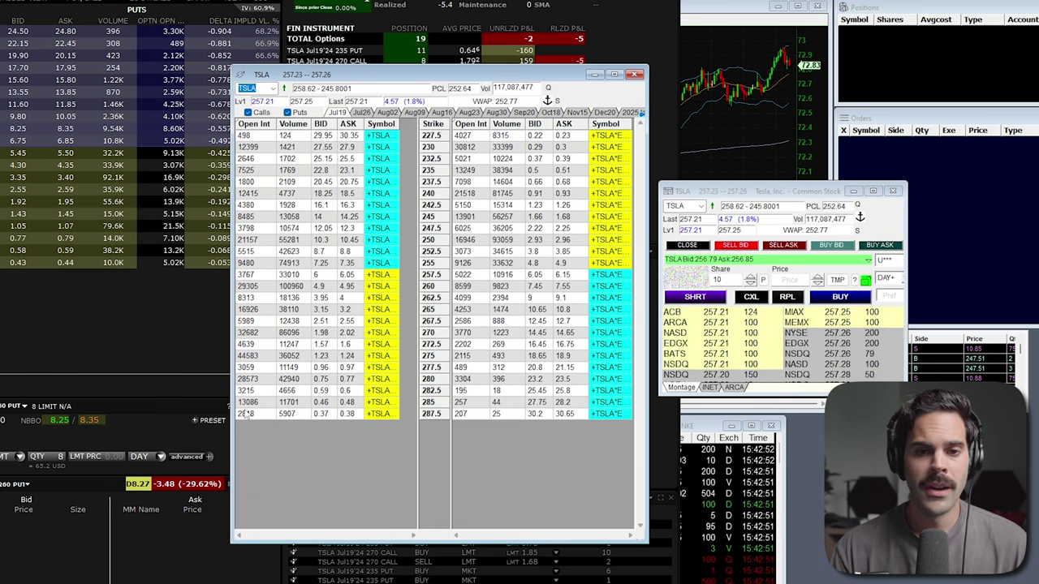
# Load the Jul 19 247.5 put and finally the 245 put from the chain into the montage, and close the option chain window
pyautogui.moveTo(525, 232); pyautogui.dragTo(477, 233)
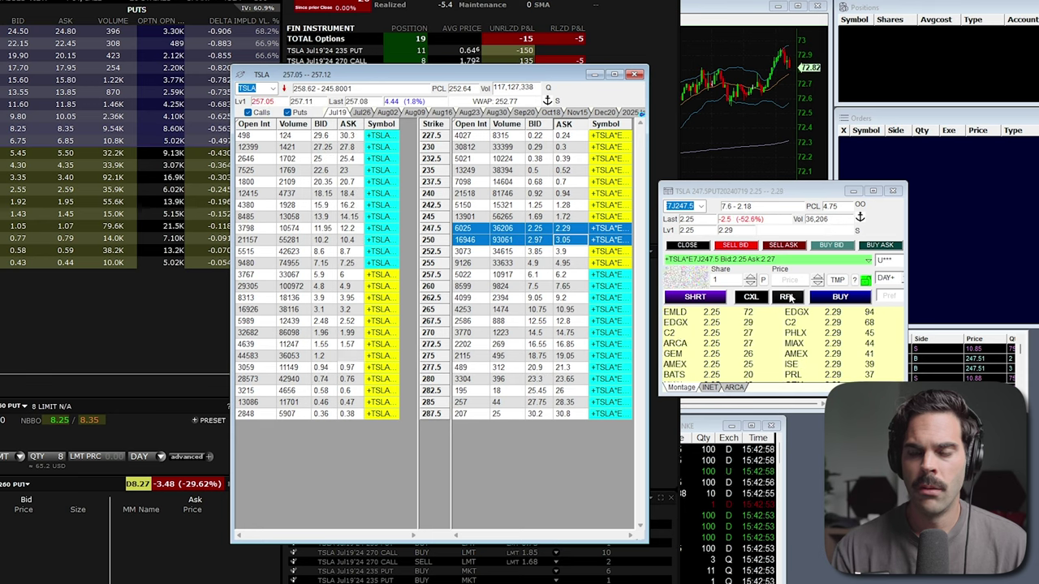
pyautogui.click(467, 216)
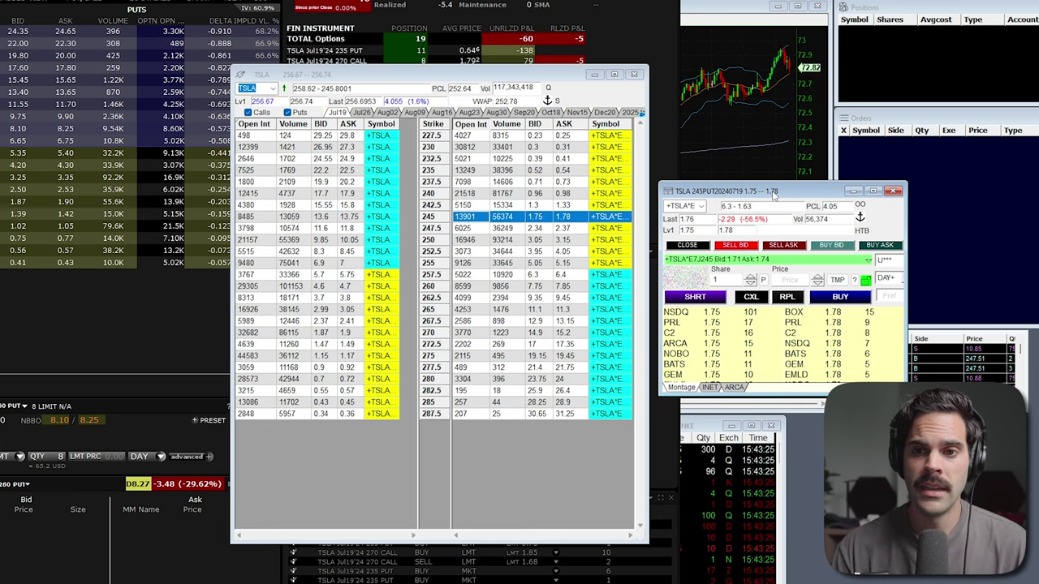
pyautogui.moveTo(775, 199); pyautogui.dragTo(774, 188)
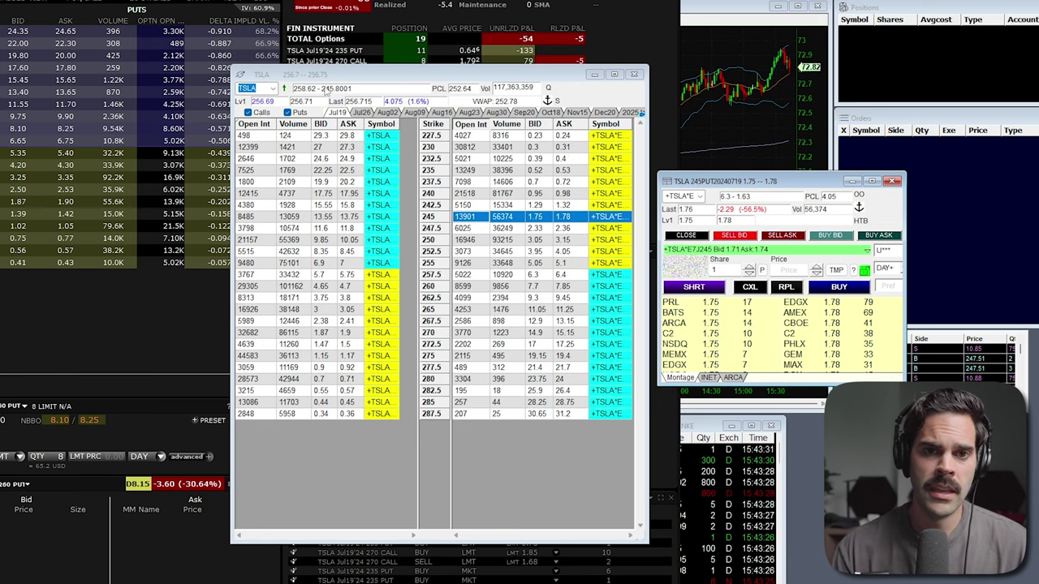
pyautogui.click(634, 74)
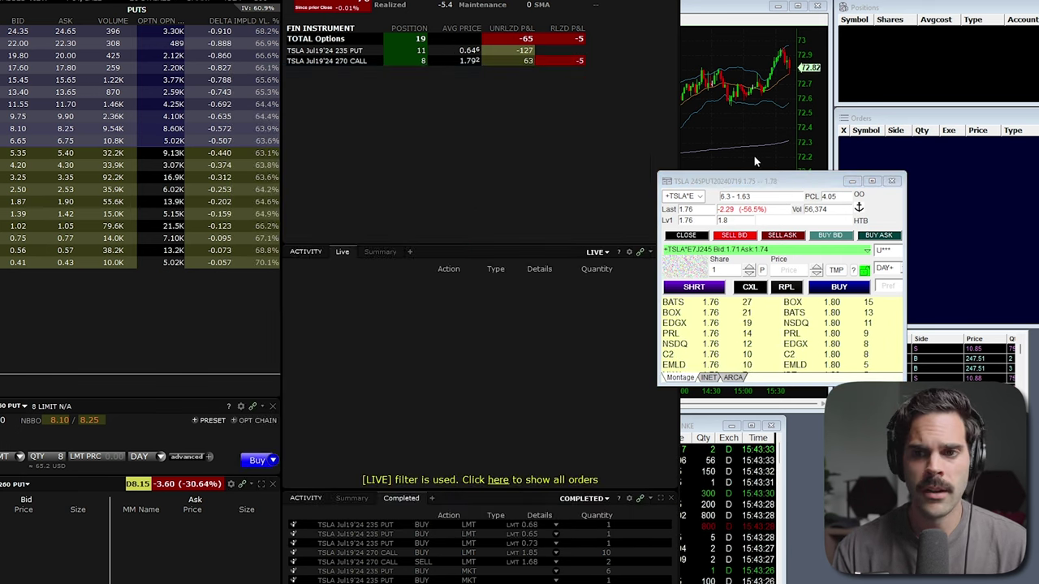